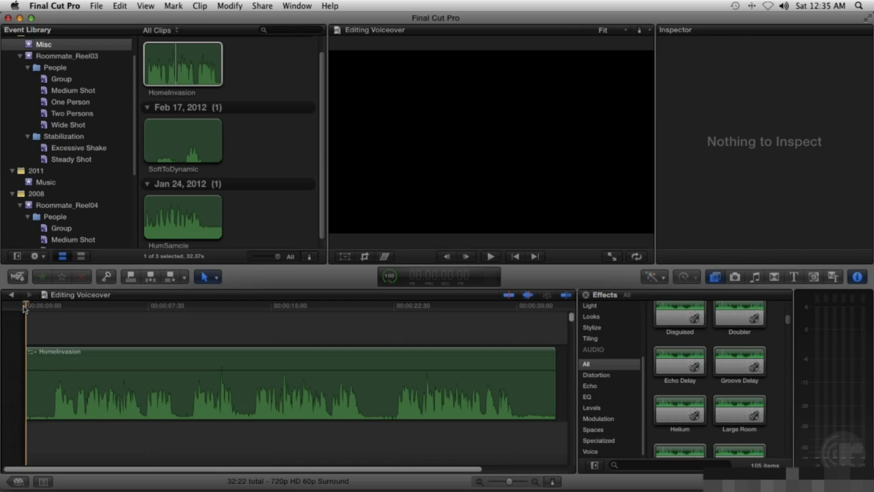
Step: Play back the HomeInvasion voiceover, then apply the Noise Gate levels effect to it and open its settings window
{"action": "key", "text": "space"}
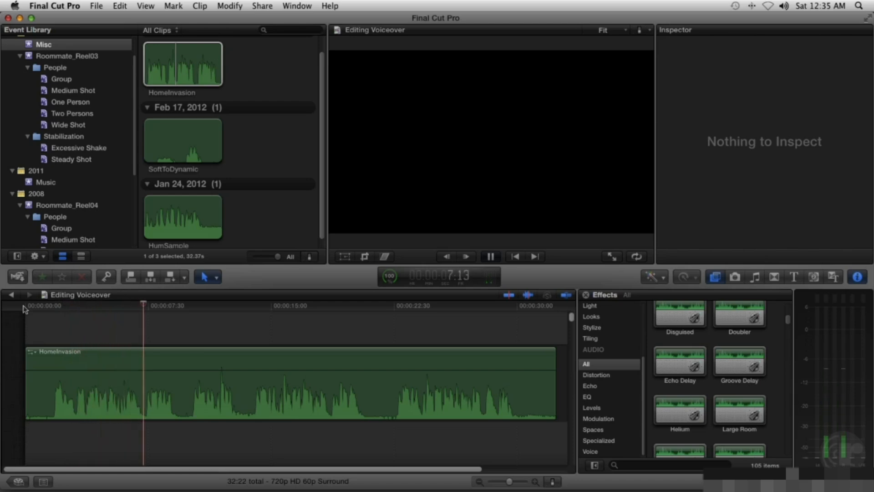
{"action": "key", "text": "space"}
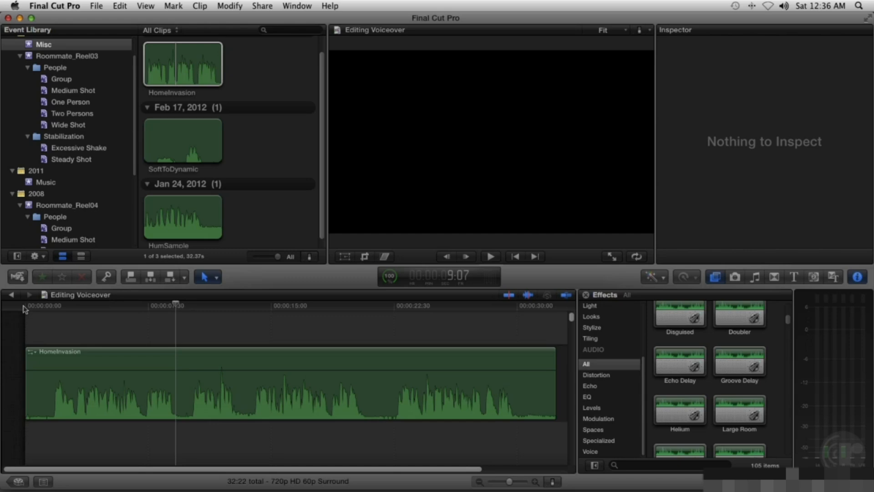
{"action": "left_click", "coordinate": [71, 387]}
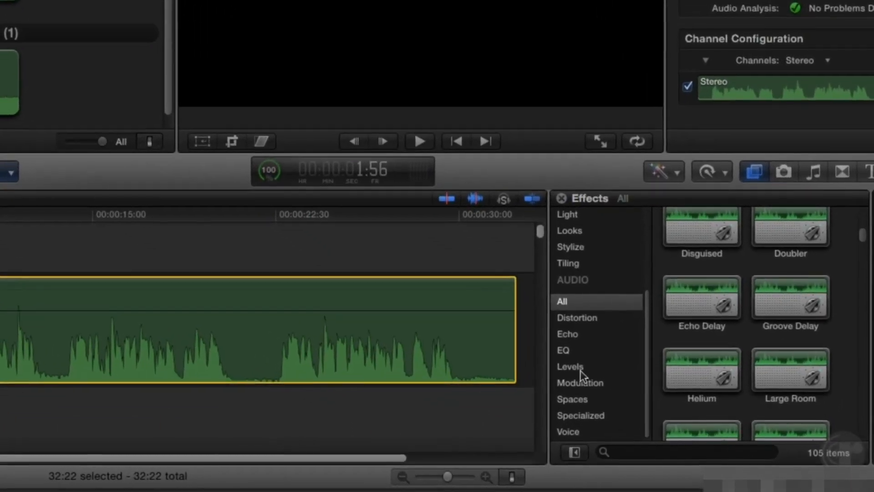
{"action": "left_click", "coordinate": [581, 371]}
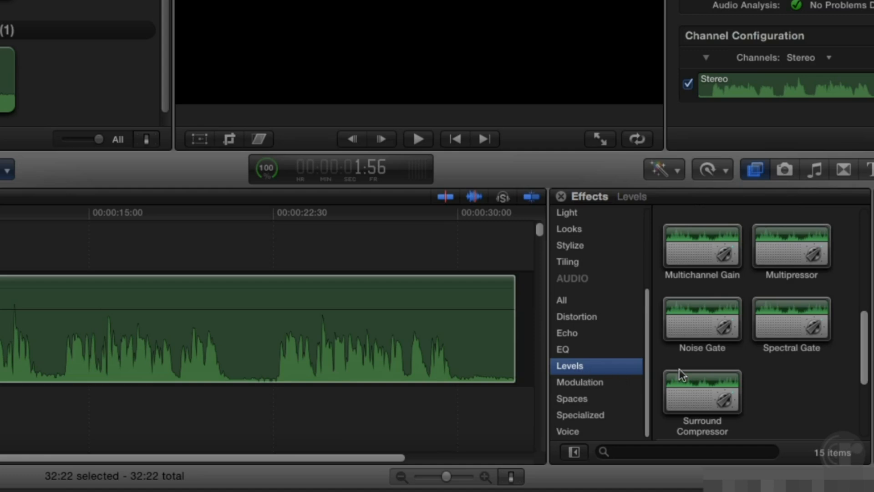
{"action": "double_click", "coordinate": [704, 331]}
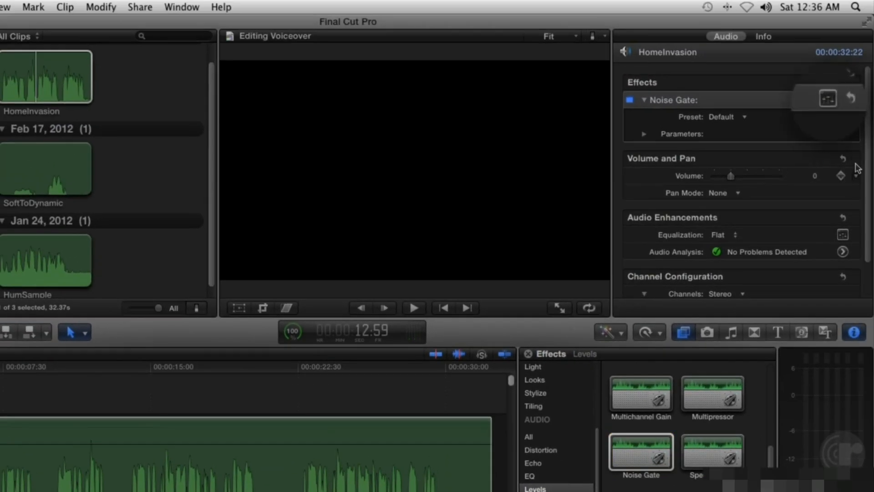
{"action": "left_click", "coordinate": [827, 99]}
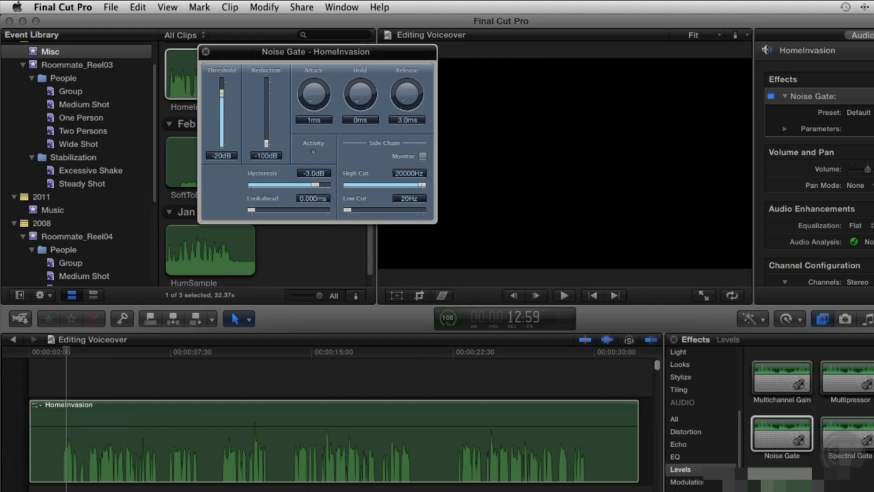
Step: Lower the Noise Gate threshold to -35dB while playing the clip from the start
{"action": "key", "text": "space"}
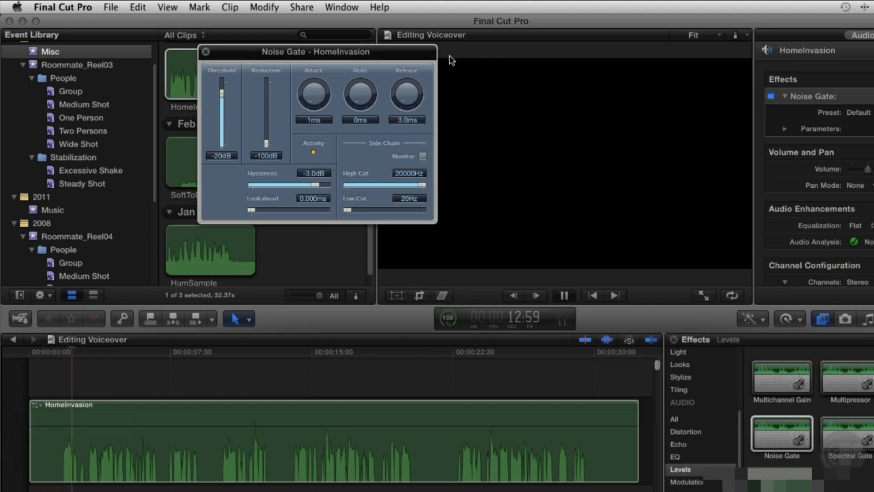
{"action": "left_click_drag", "start_coordinate": [222, 93], "coordinate": [221, 96]}
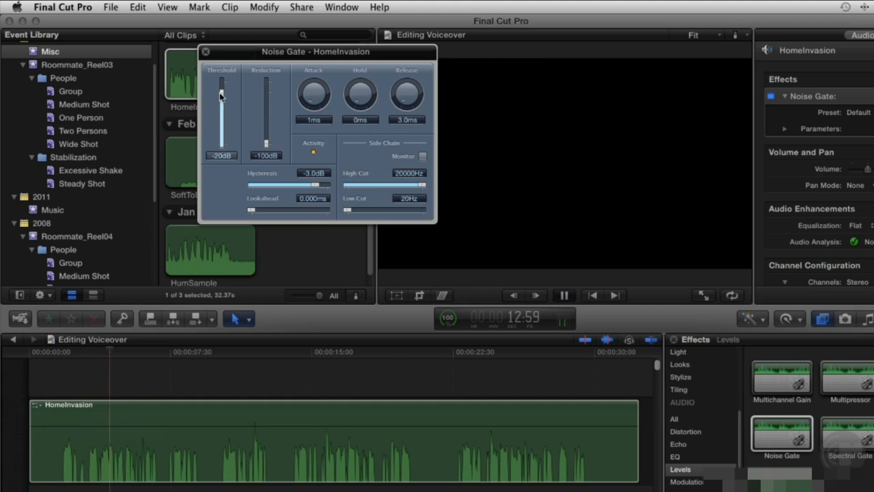
{"action": "left_click_drag", "start_coordinate": [221, 100], "coordinate": [222, 105]}
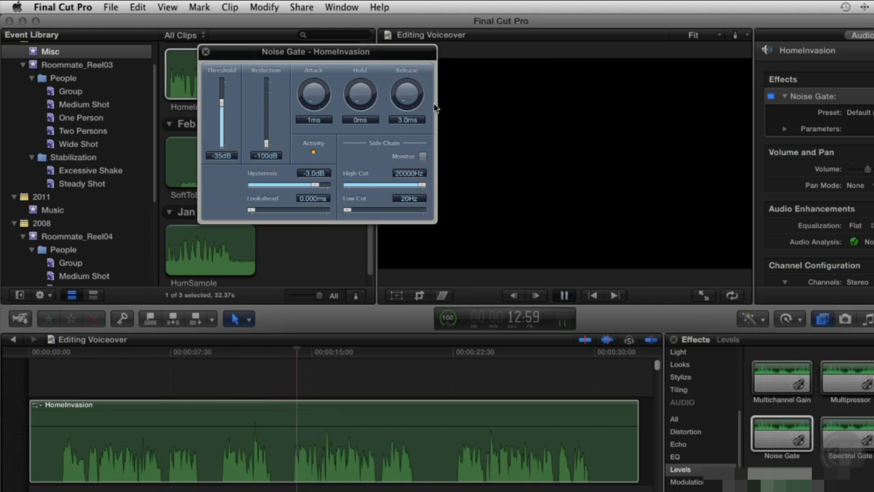
{"action": "key", "text": "space"}
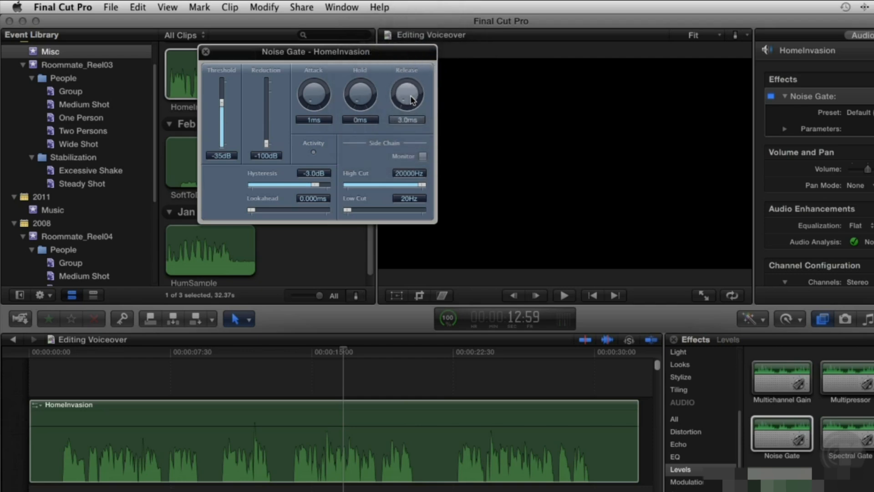
{"action": "key", "text": "Home"}
{"action": "key", "text": "space"}
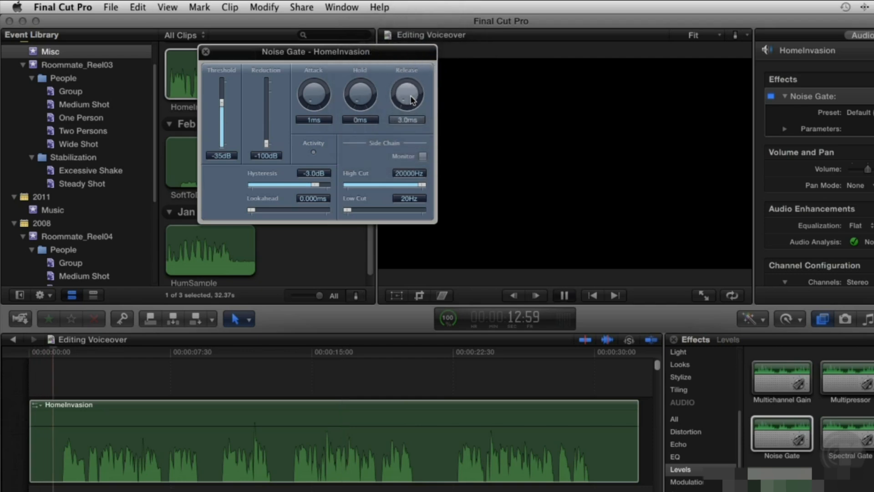
Step: Set the Noise Gate release to 112.5ms
{"action": "left_click_drag", "start_coordinate": [411, 99], "coordinate": [411, 77]}
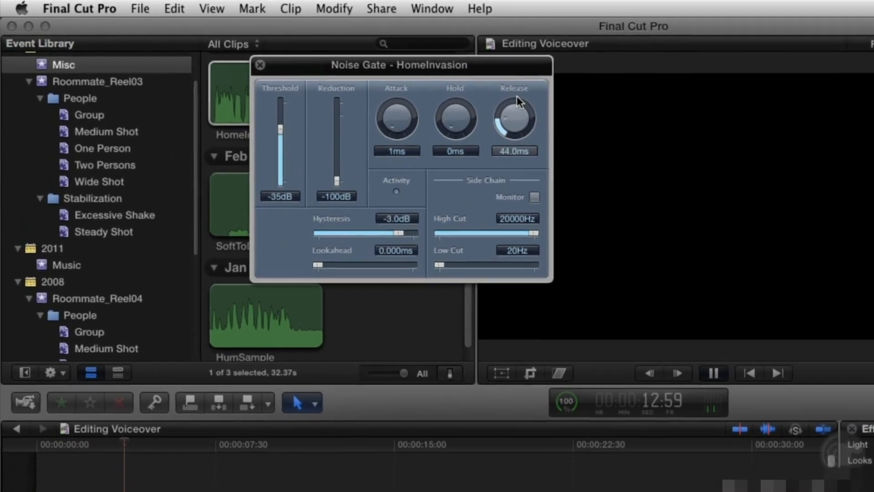
{"action": "left_click_drag", "start_coordinate": [518, 96], "coordinate": [523, 77]}
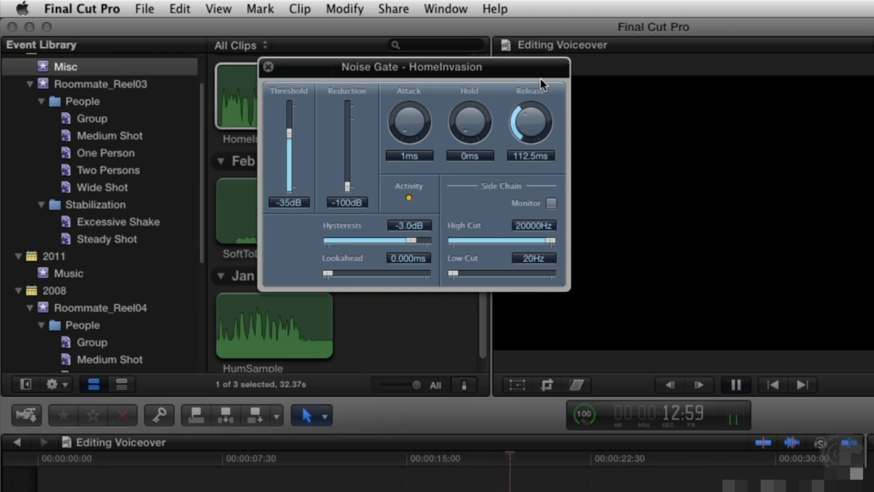
{"action": "key", "text": "space"}
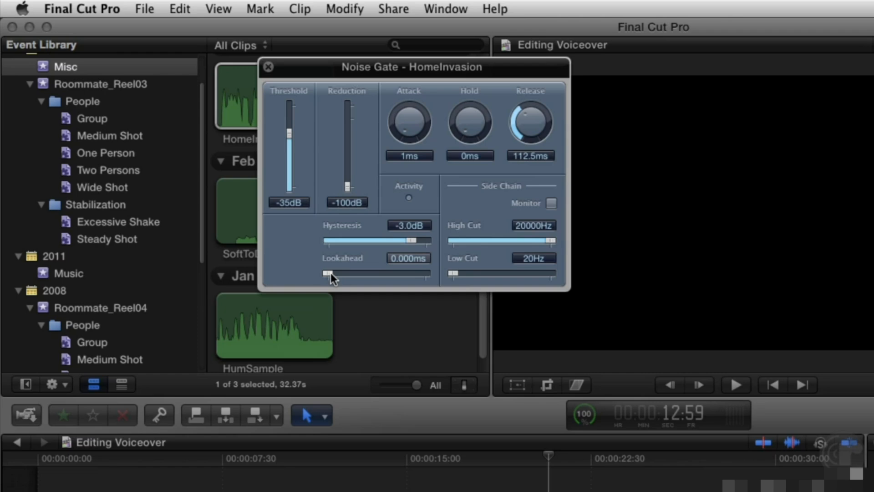
Step: Set the Noise Gate lookahead to 20.000ms and play the clip
{"action": "left_click_drag", "start_coordinate": [330, 273], "coordinate": [431, 272]}
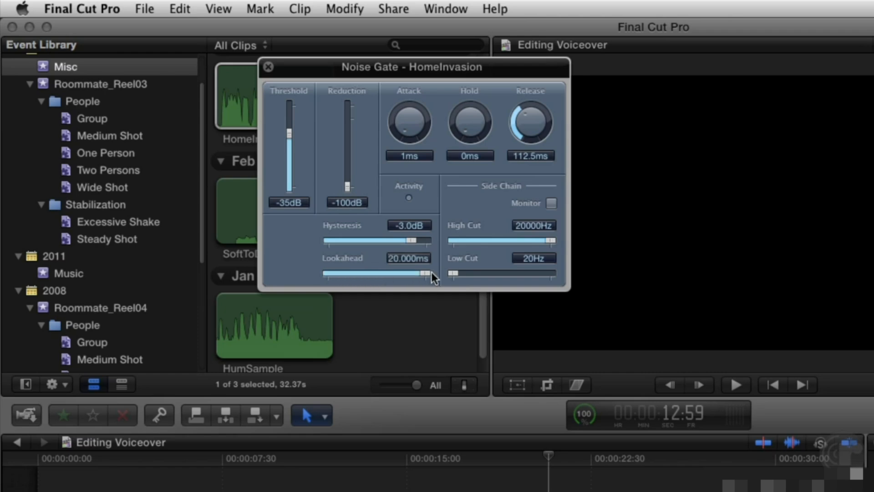
{"action": "left_click", "coordinate": [72, 460]}
{"action": "key", "text": "space"}
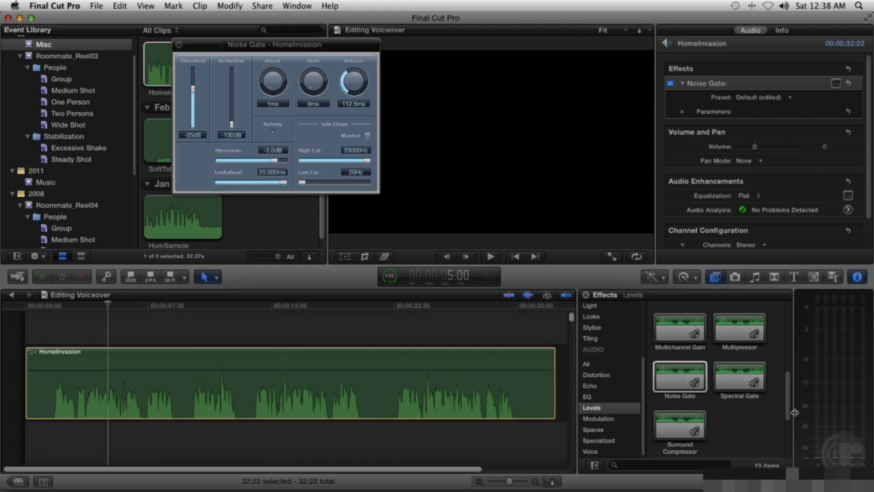
Step: Add the Compressor levels effect to the clip and open its settings window
{"action": "scroll", "coordinate": [771, 372], "scroll_direction": "up", "scroll_amount": 5}
{"action": "double_click", "coordinate": [745, 377]}
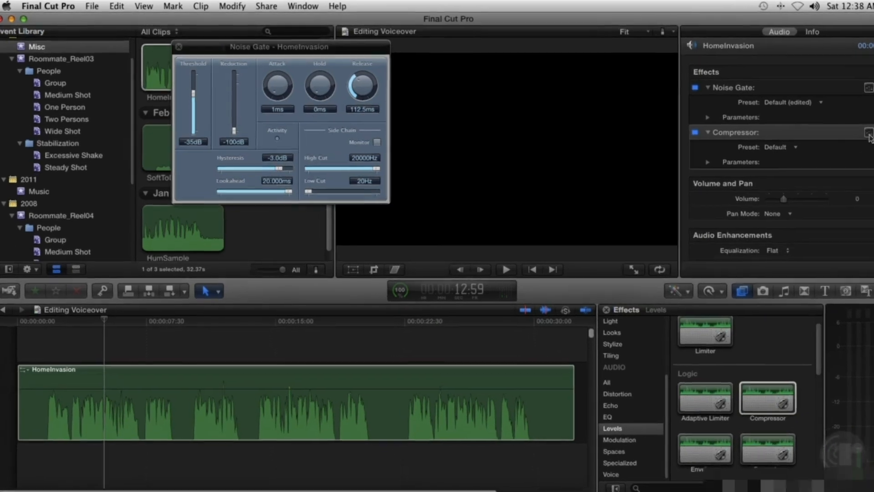
{"action": "left_click", "coordinate": [837, 126]}
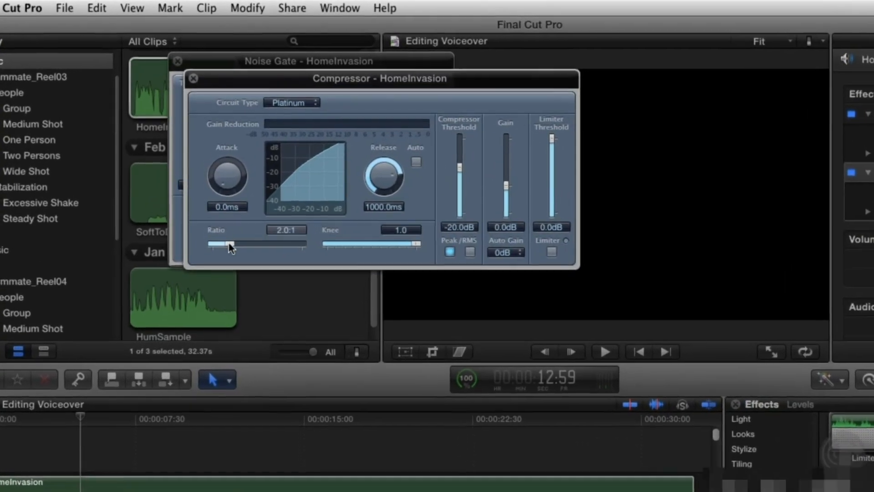
Step: Set the compressor ratio to 5.8:1, auto gain Off, threshold to -12.0dB and gain to 4.5dB, then play
{"action": "left_click_drag", "start_coordinate": [221, 200], "coordinate": [222, 199]}
{"action": "left_click_drag", "start_coordinate": [233, 256], "coordinate": [264, 258]}
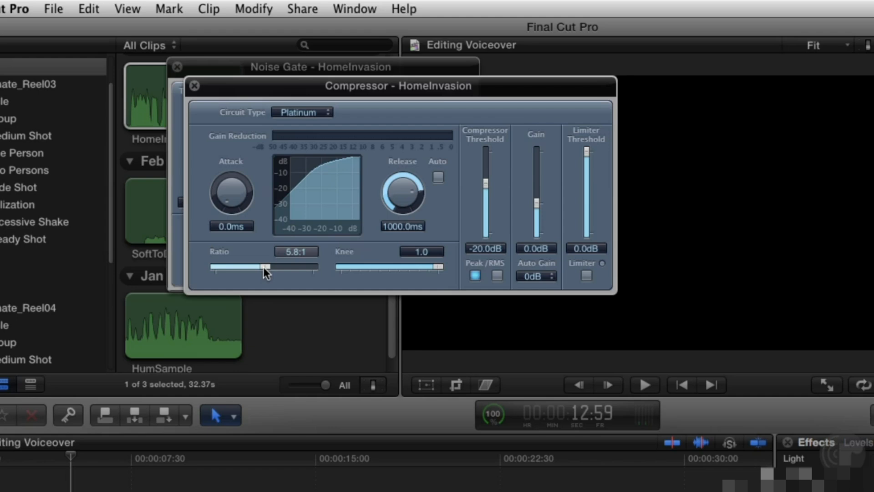
{"action": "left_click", "coordinate": [536, 276]}
{"action": "left_click", "coordinate": [542, 266]}
{"action": "mouse_move", "coordinate": [487, 184]}
{"action": "left_mouse_down"}
{"action": "mouse_move", "coordinate": [499, 145]}
{"action": "mouse_move", "coordinate": [501, 173]}
{"action": "left_mouse_up"}
{"action": "left_click_drag", "start_coordinate": [536, 204], "coordinate": [537, 198]}
{"action": "key", "text": "space"}
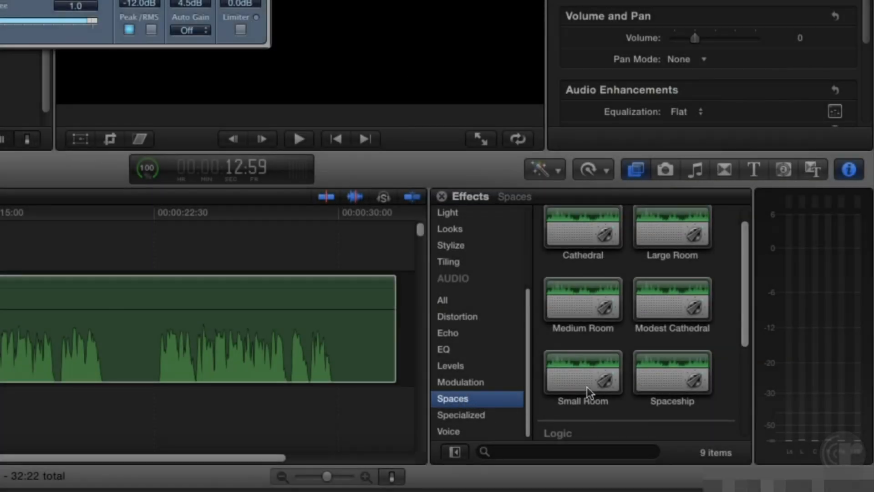
Step: Add the Small Room reverb to the clip, open its AUMatrixReverb settings window and play
{"action": "double_click", "coordinate": [588, 390]}
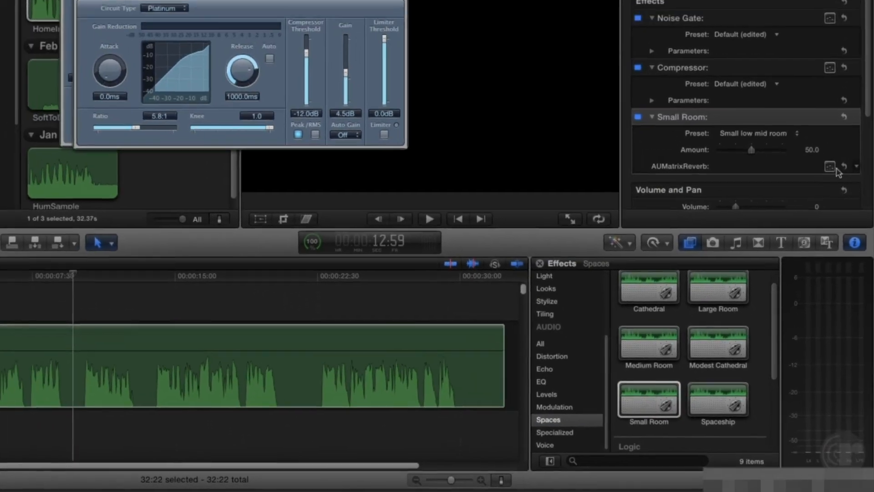
{"action": "left_click", "coordinate": [830, 166]}
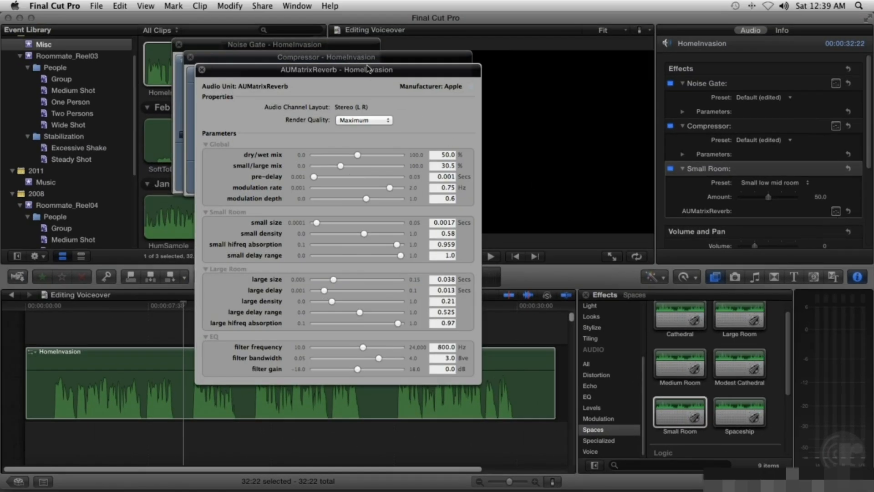
{"action": "left_click_drag", "start_coordinate": [368, 70], "coordinate": [691, 49]}
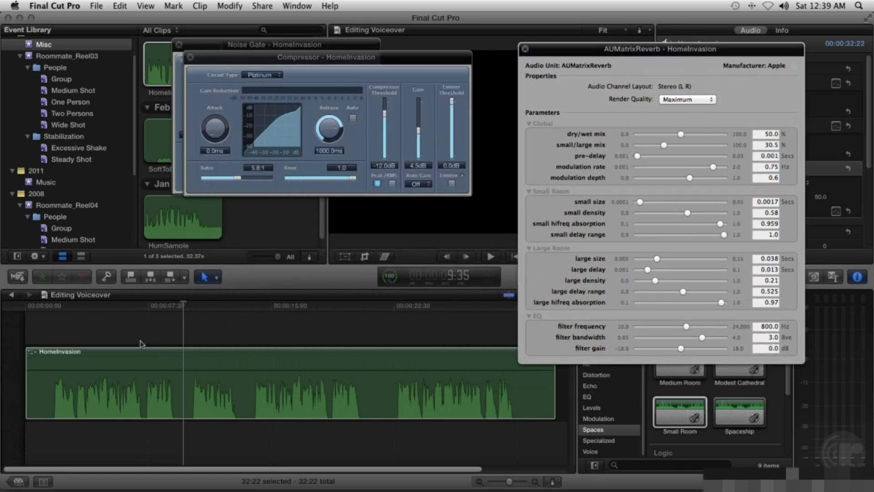
{"action": "key", "text": "ctrl+shift+i"}
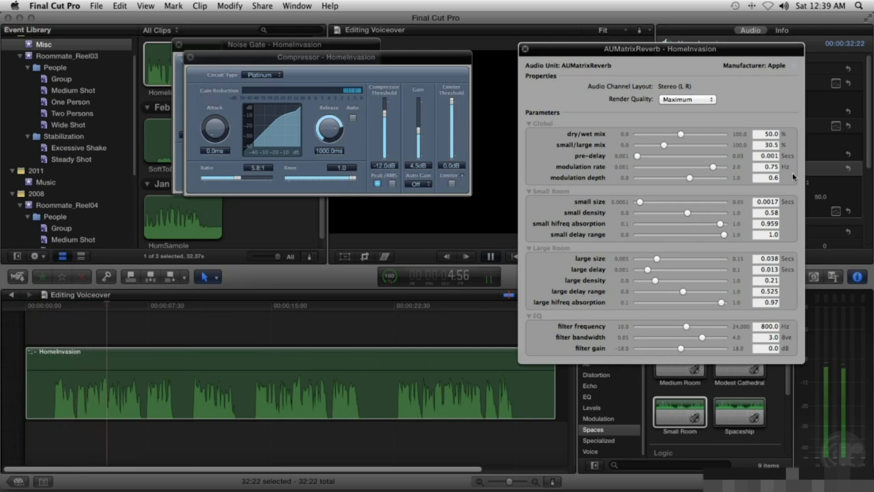
Step: Set the reverb dry/wet mix to 7.9% and small/large mix to 57.0%
{"action": "mouse_move", "coordinate": [680, 134]}
{"action": "left_mouse_down"}
{"action": "mouse_move", "coordinate": [641, 135]}
{"action": "mouse_move", "coordinate": [680, 149]}
{"action": "left_mouse_up"}
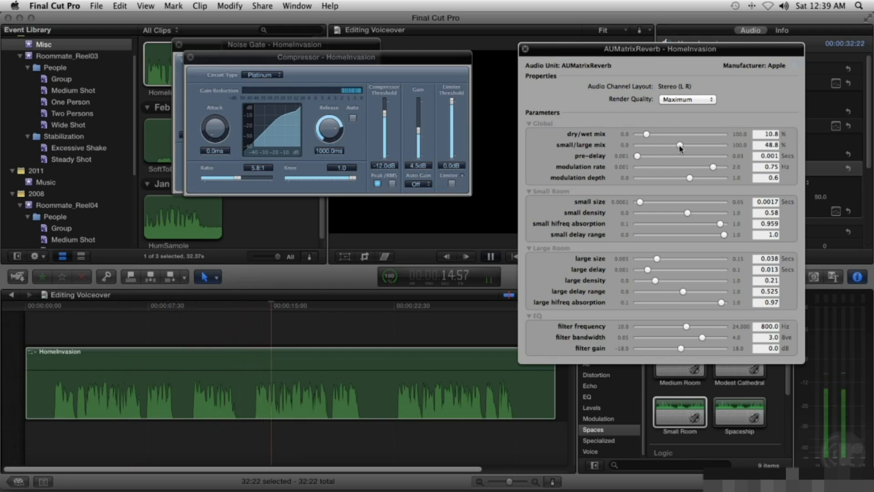
{"action": "mouse_move", "coordinate": [681, 149]}
{"action": "left_mouse_down"}
{"action": "mouse_move", "coordinate": [707, 146]}
{"action": "mouse_move", "coordinate": [692, 148]}
{"action": "left_mouse_up"}
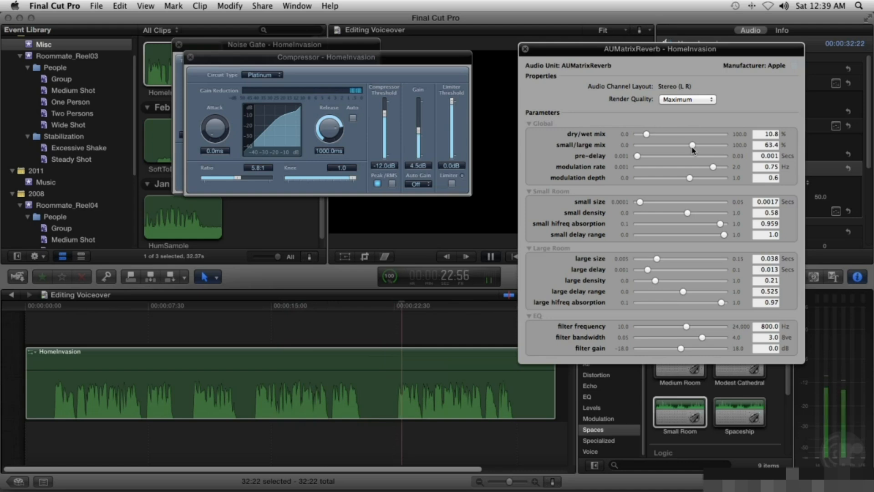
{"action": "left_click_drag", "start_coordinate": [646, 135], "coordinate": [687, 149]}
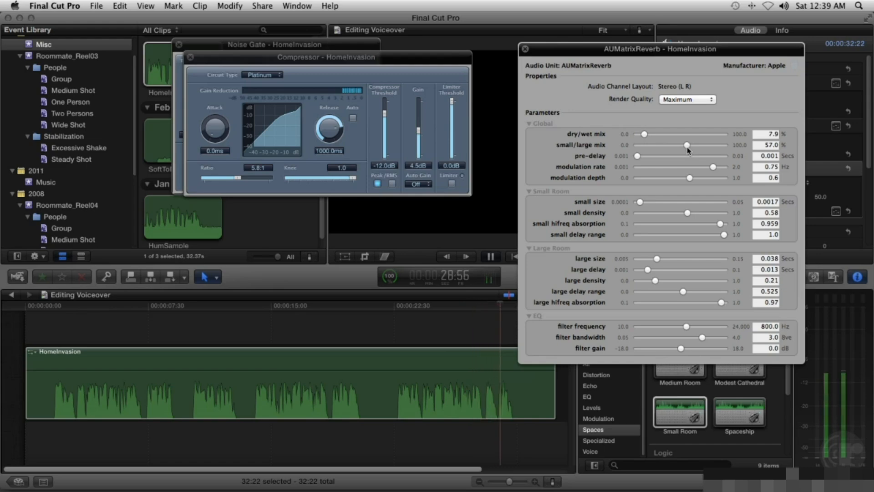
{"action": "key", "text": "space"}
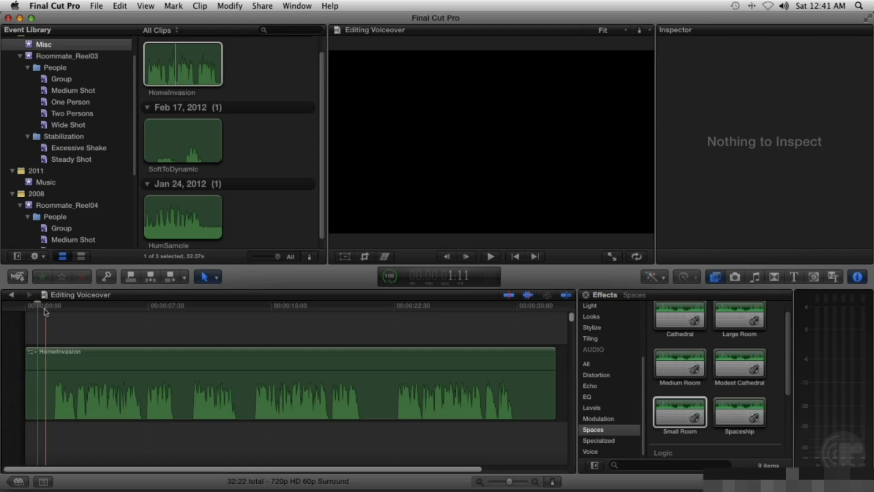
Step: Play back the processed voiceover from several points along the timeline
{"action": "key", "text": "space"}
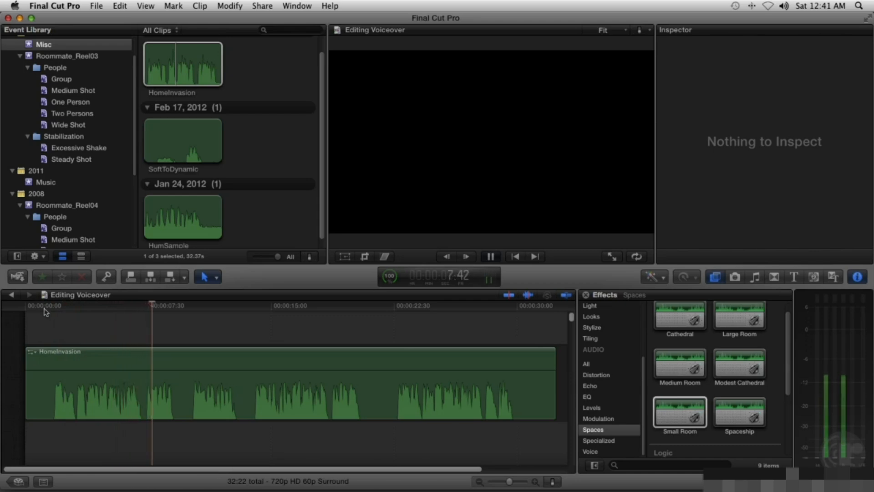
{"action": "key", "text": "space"}
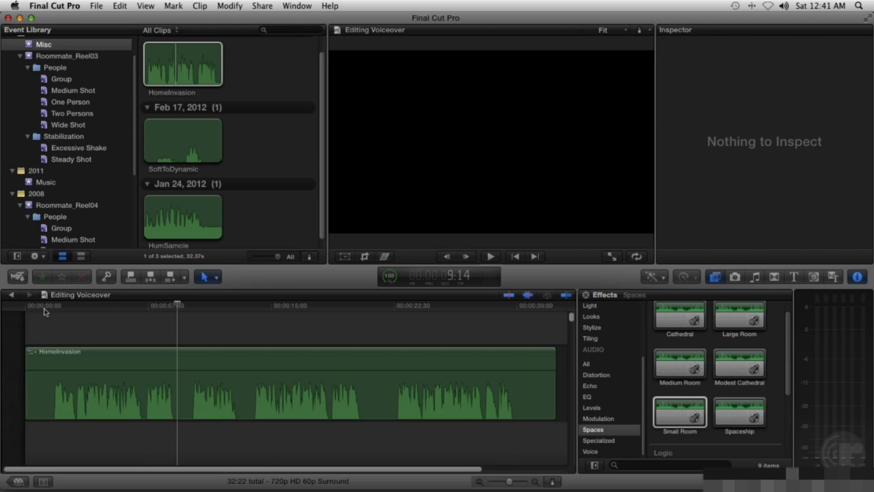
{"action": "left_click", "coordinate": [186, 306]}
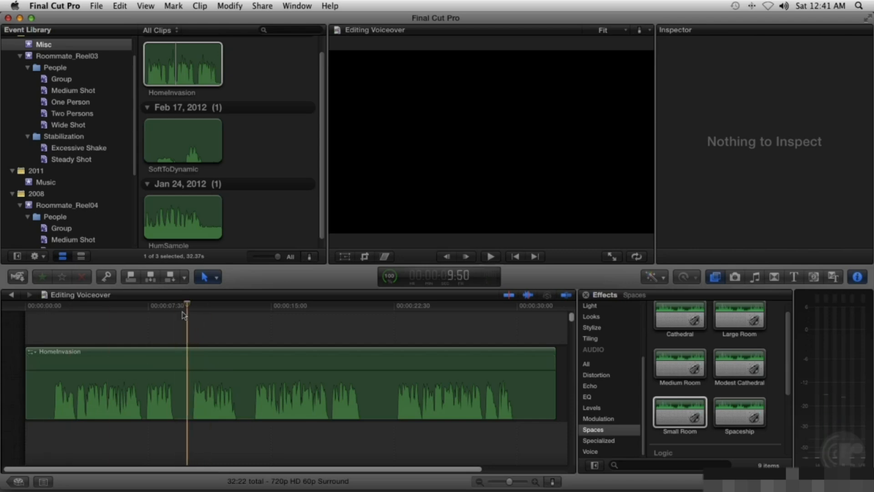
{"action": "left_click", "coordinate": [254, 308]}
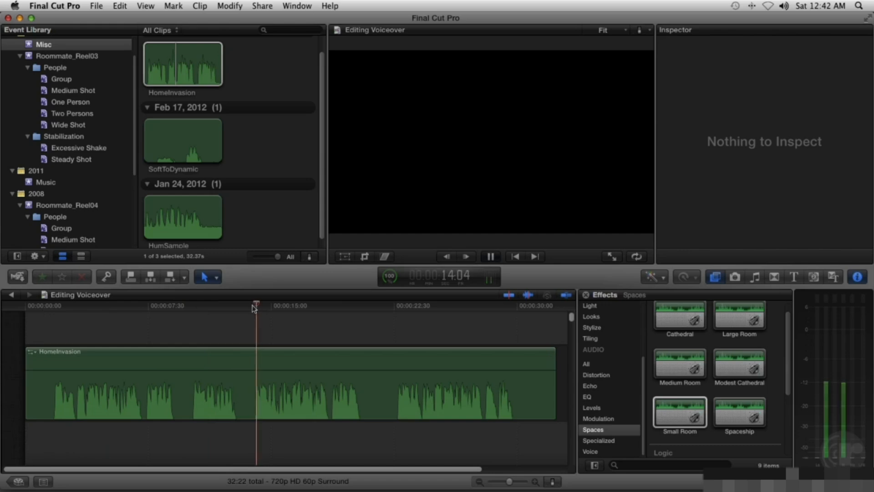
{"action": "key", "text": "space"}
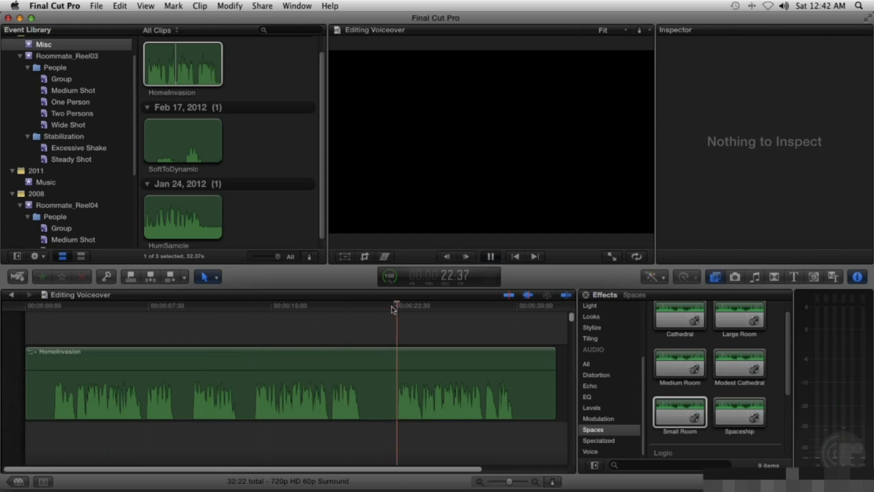
{"action": "key", "text": "space"}
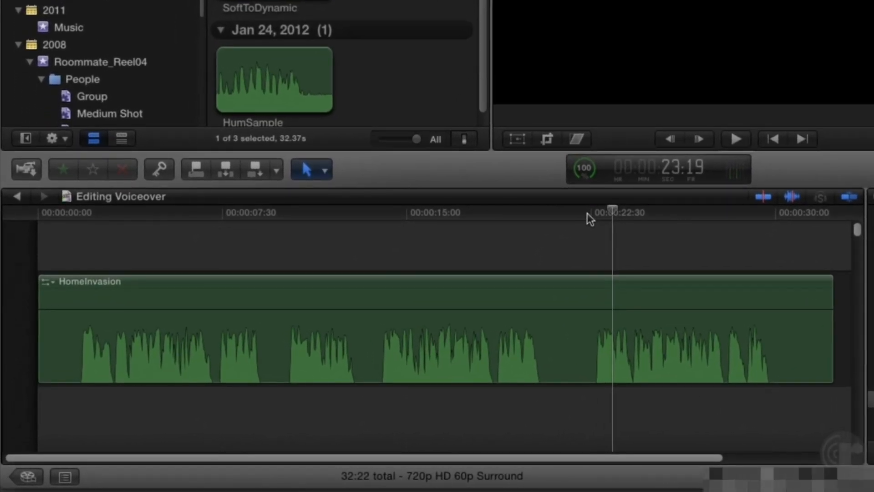
Step: Blade the HomeInvasion clip near 00:00:07:30 and near 00:00:22:30
{"action": "key", "text": "b"}
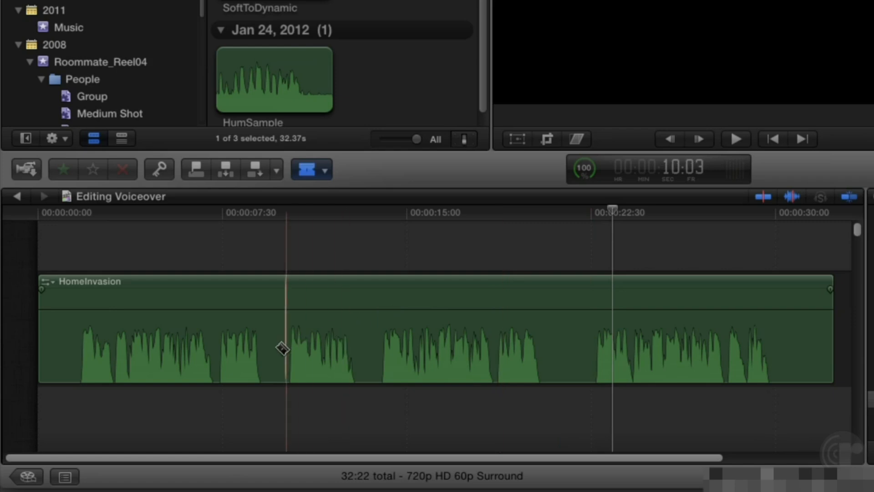
{"action": "left_click", "coordinate": [220, 360]}
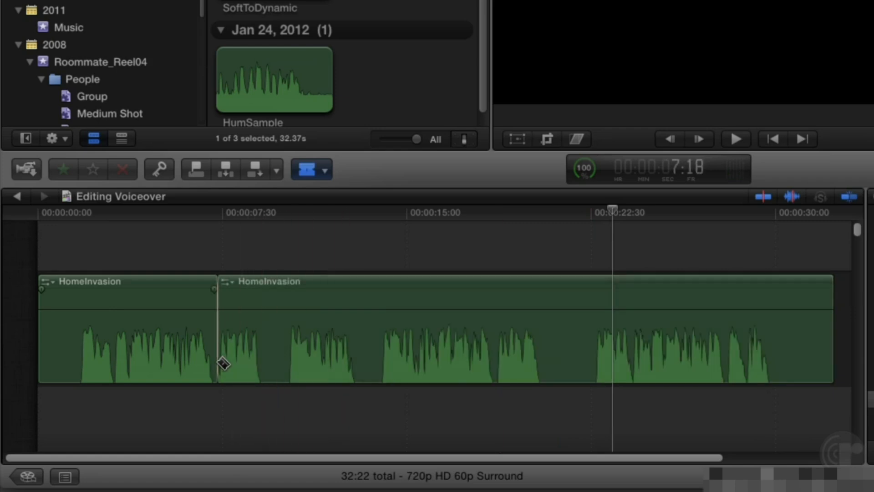
{"action": "left_click", "coordinate": [598, 371]}
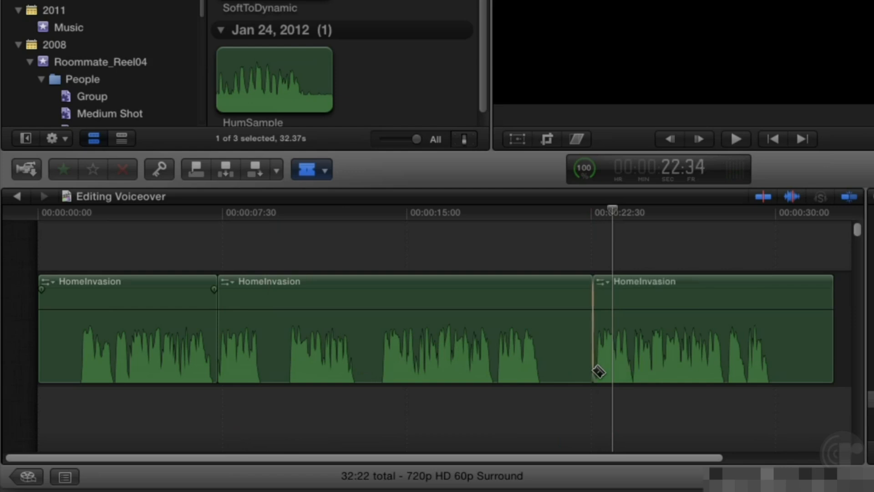
Step: Delete the middle segment between the two cuts and play the result from the start
{"action": "key", "text": "a"}
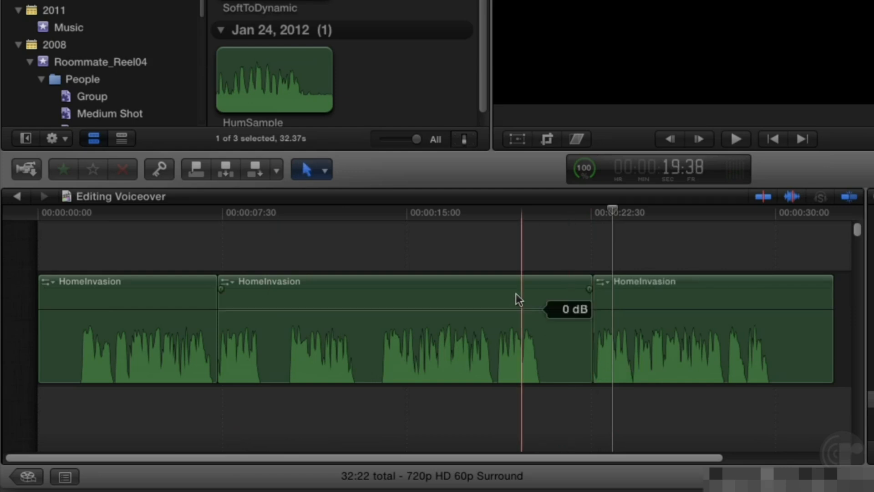
{"action": "left_click", "coordinate": [516, 293]}
{"action": "key", "text": "Delete"}
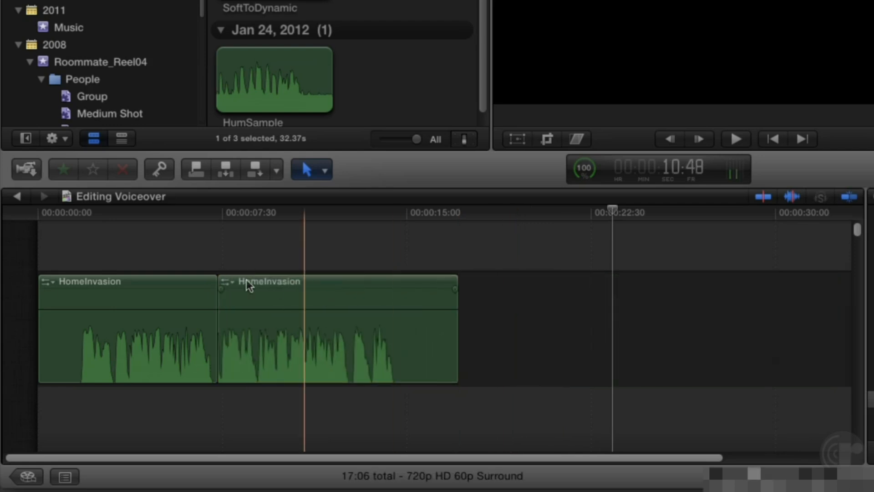
{"action": "left_click", "coordinate": [81, 214]}
{"action": "key", "text": "space"}
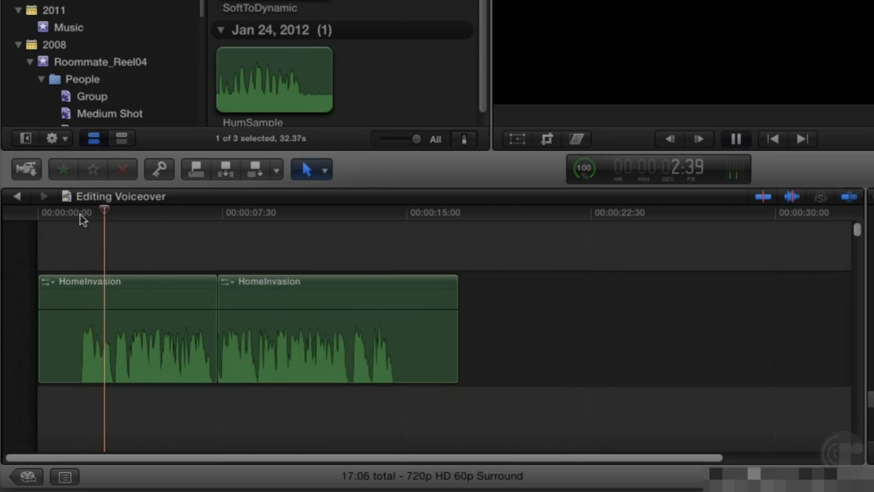